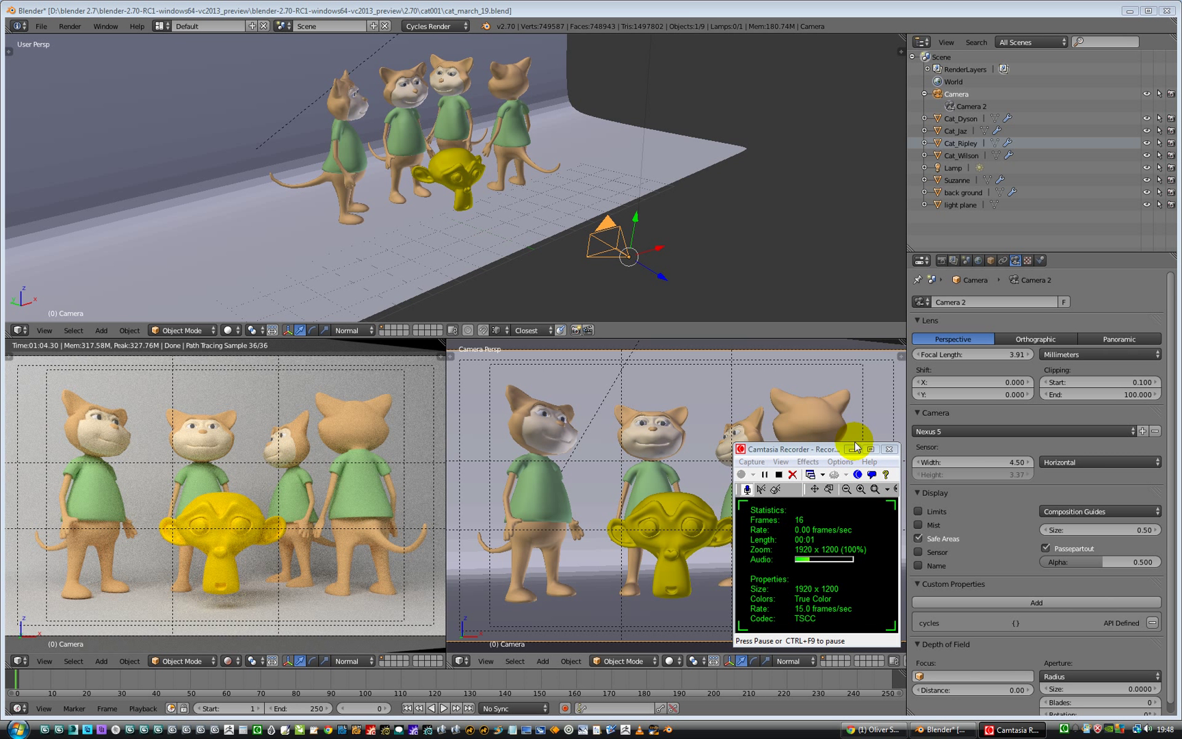
Keep the camera preview viewport in Rendered shading
click(852, 453)
click(852, 451)
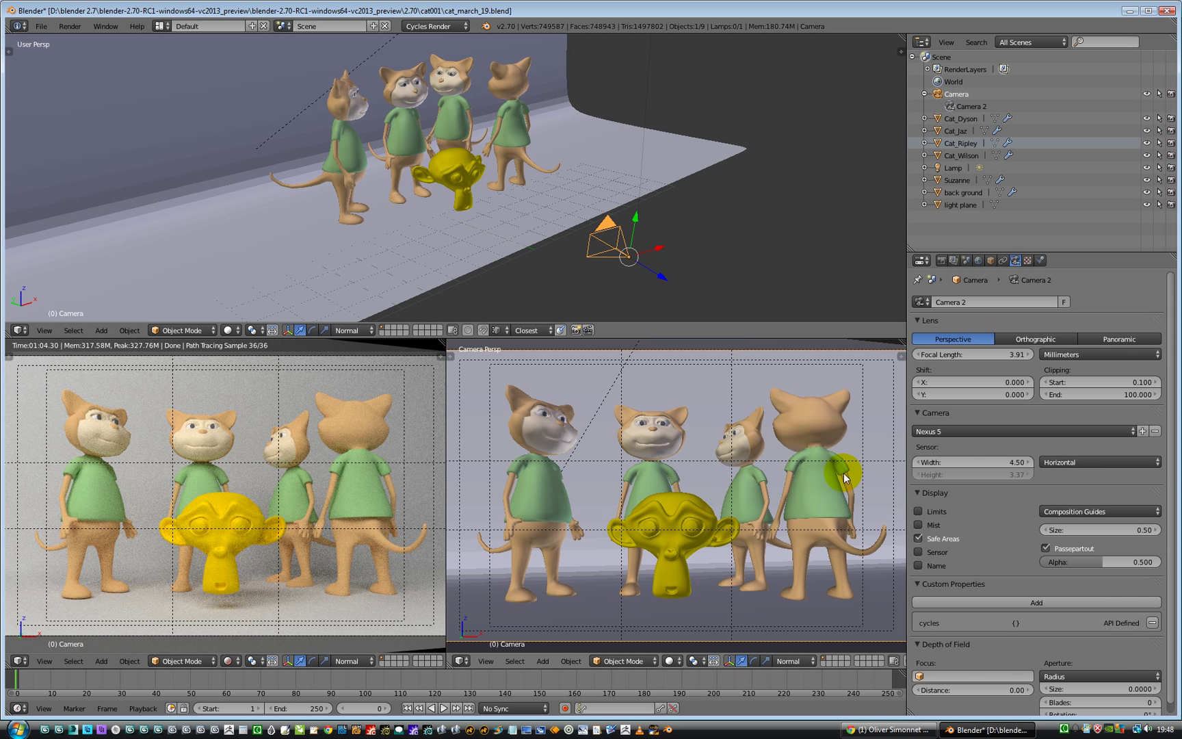
click(227, 661)
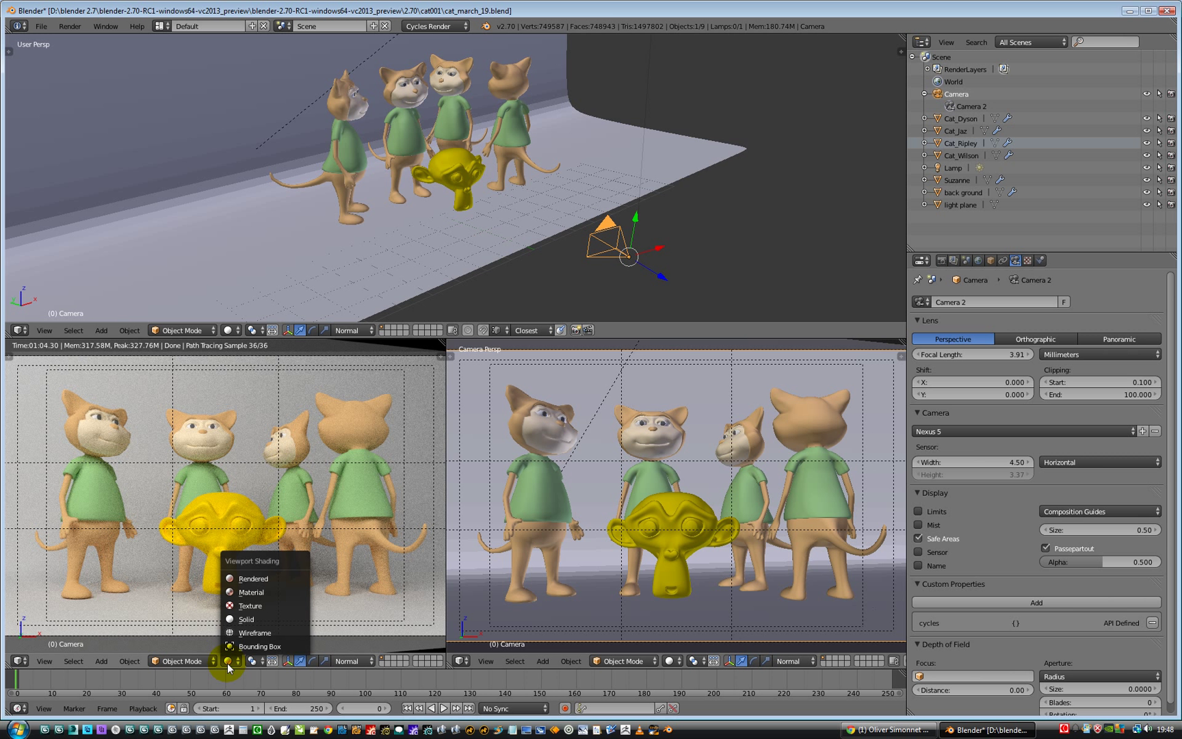
click(262, 578)
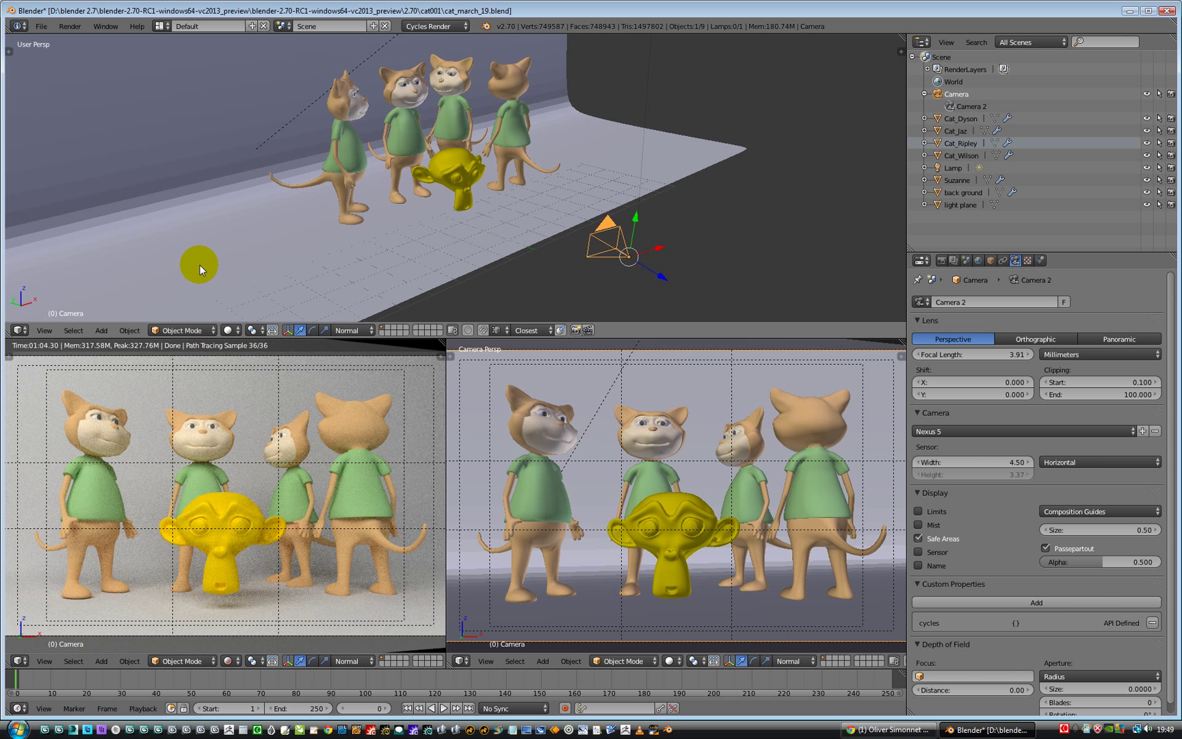
Switch the top view to Rendered, orbit and zoom toward the cats, then back to Solid
click(229, 330)
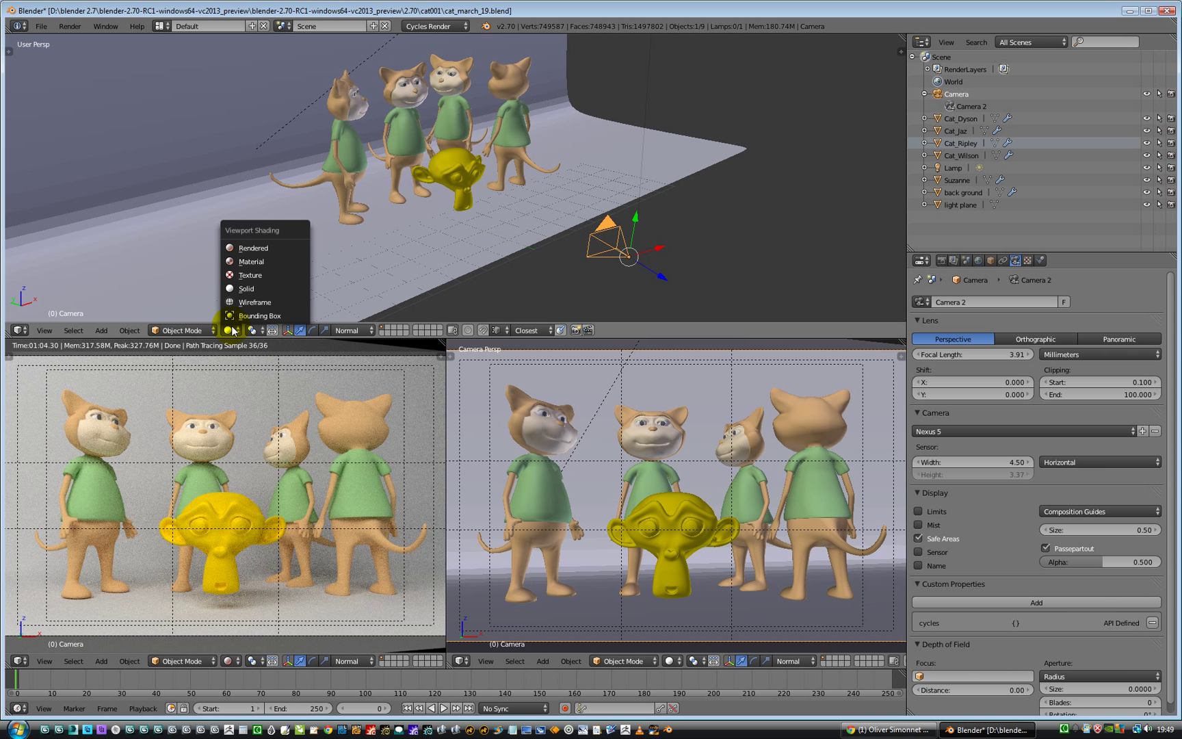
click(264, 249)
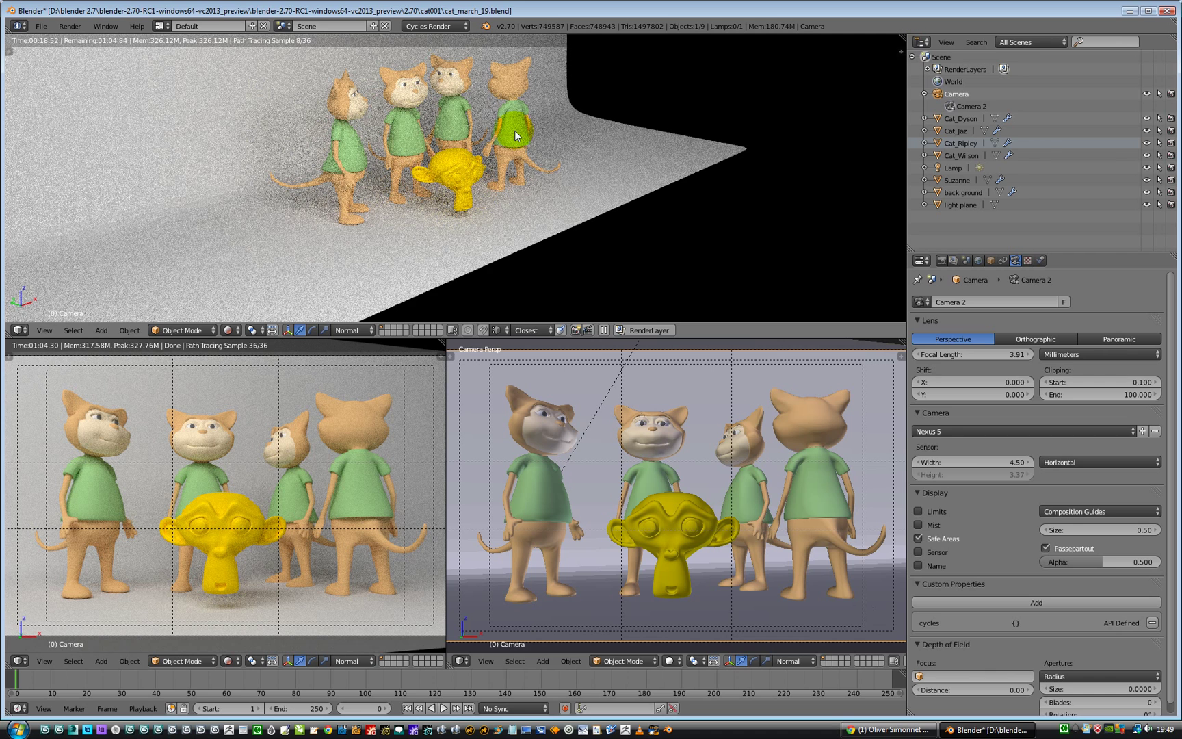
middle_drag(514, 130, 445, 179)
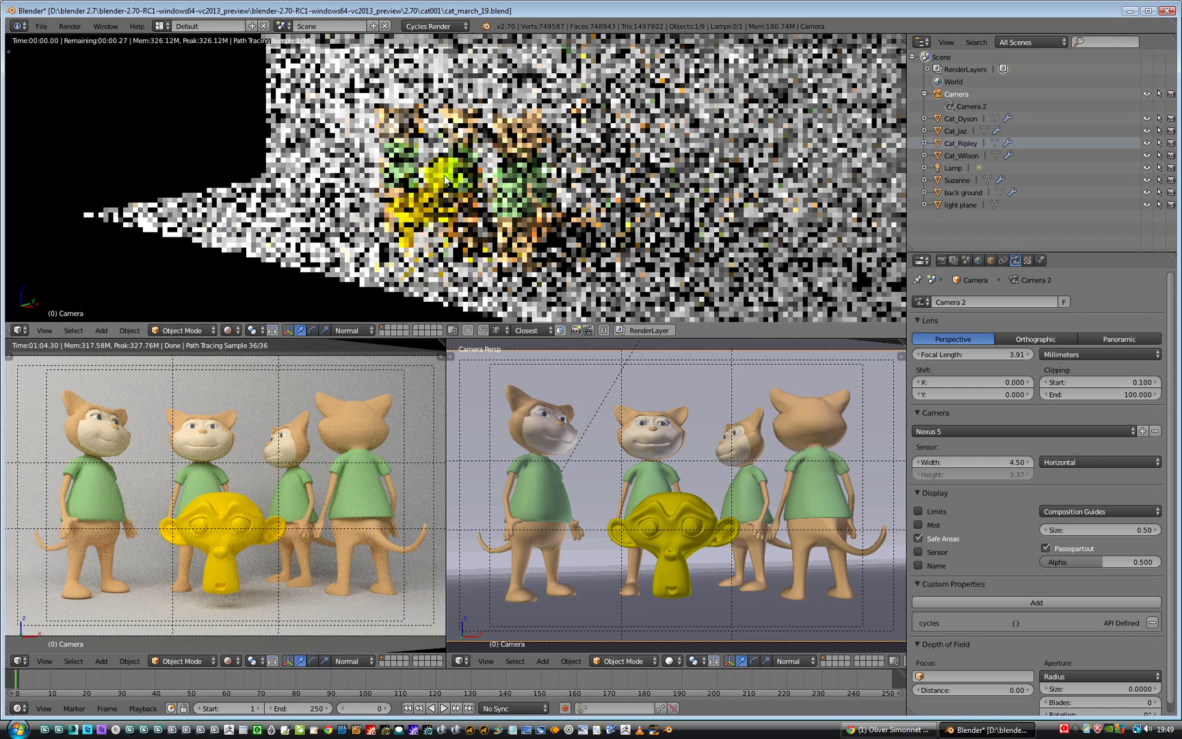
scroll(443, 182, up, 1)
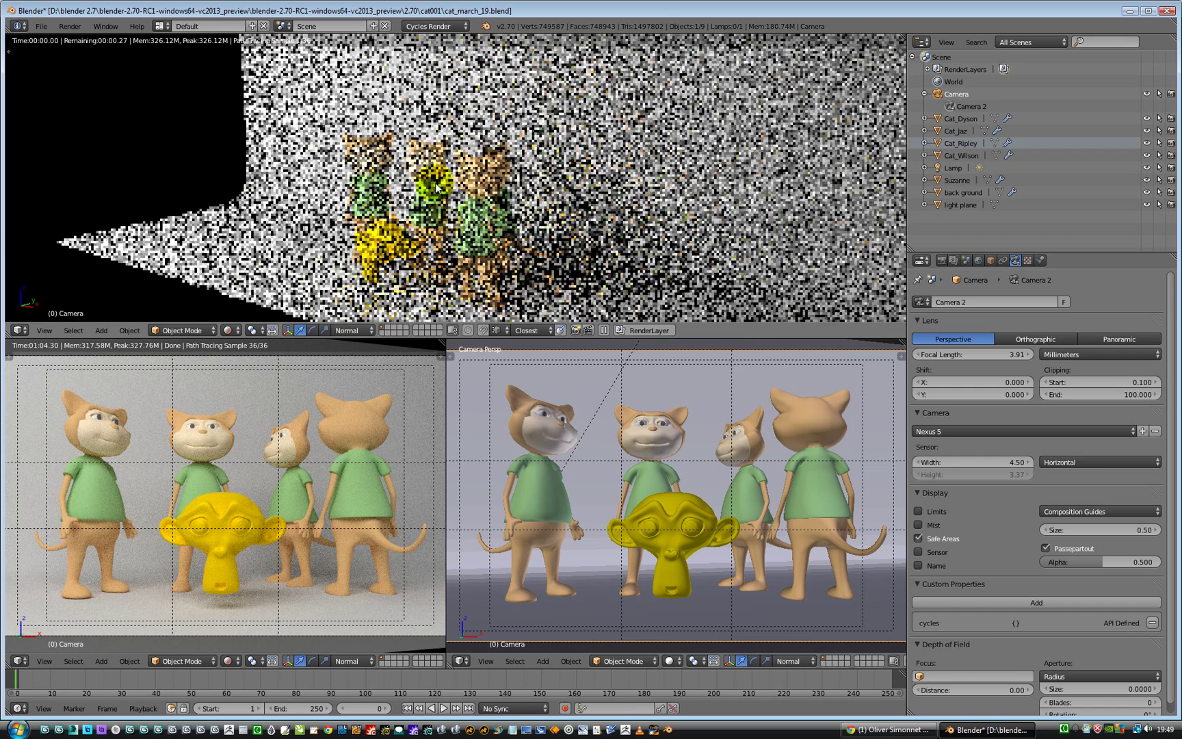
scroll(441, 183, up, 1)
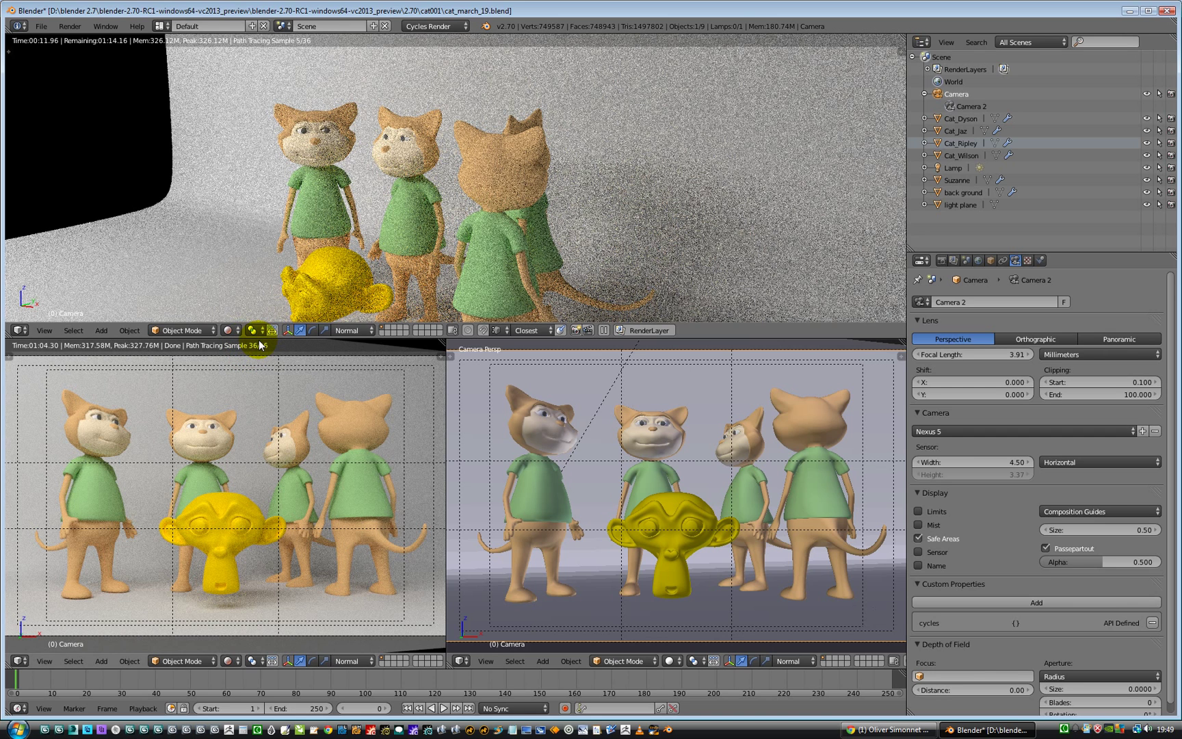
click(231, 330)
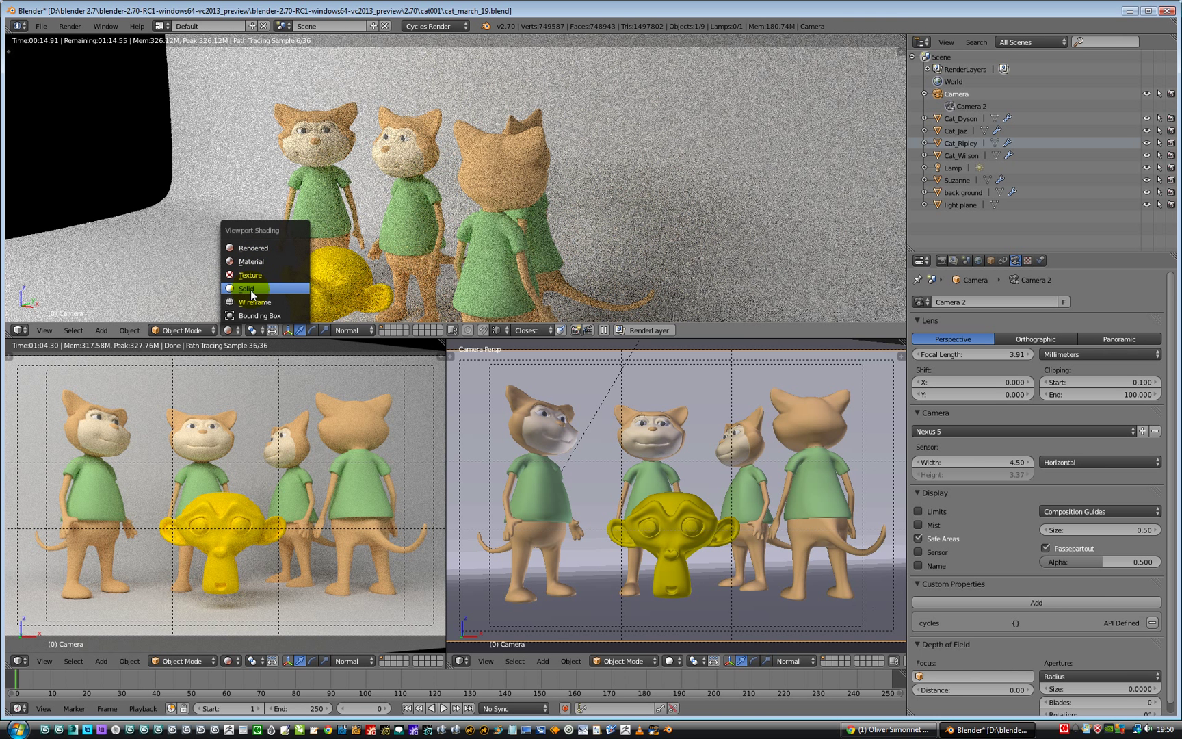
click(251, 292)
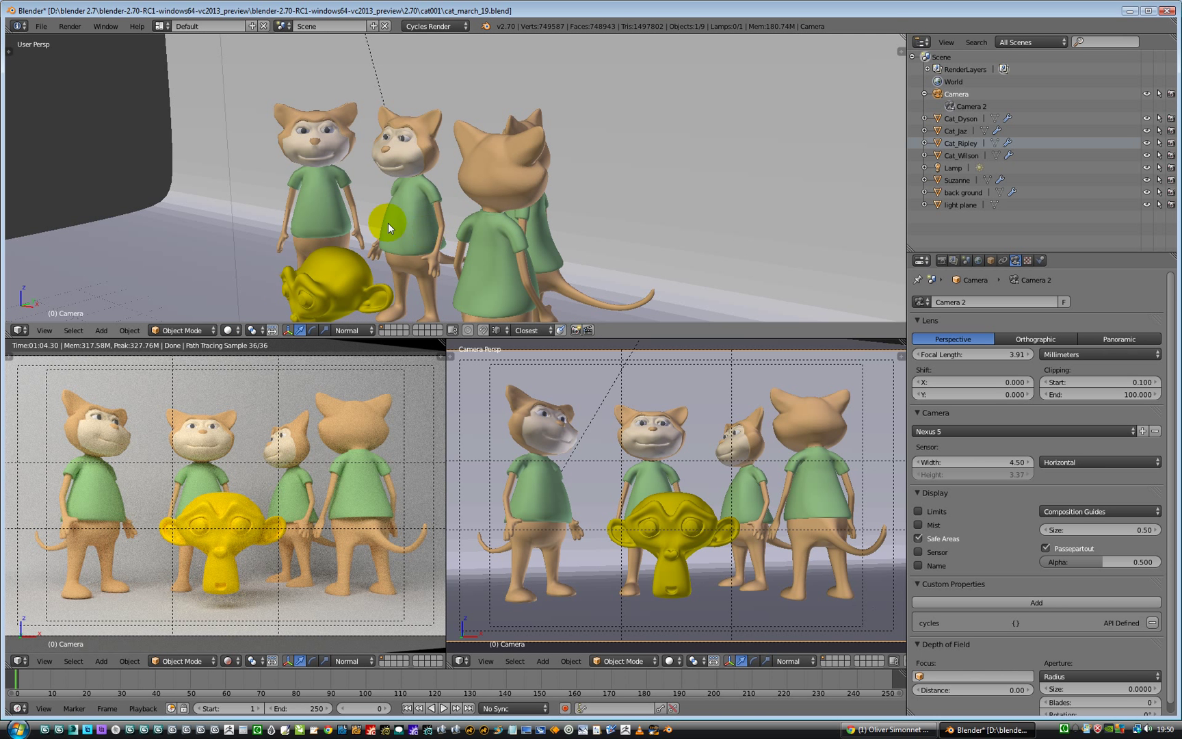
Hide Suzanne with her Outliner eye icon and display the Render properties tab
middle_drag(318, 203, 397, 206)
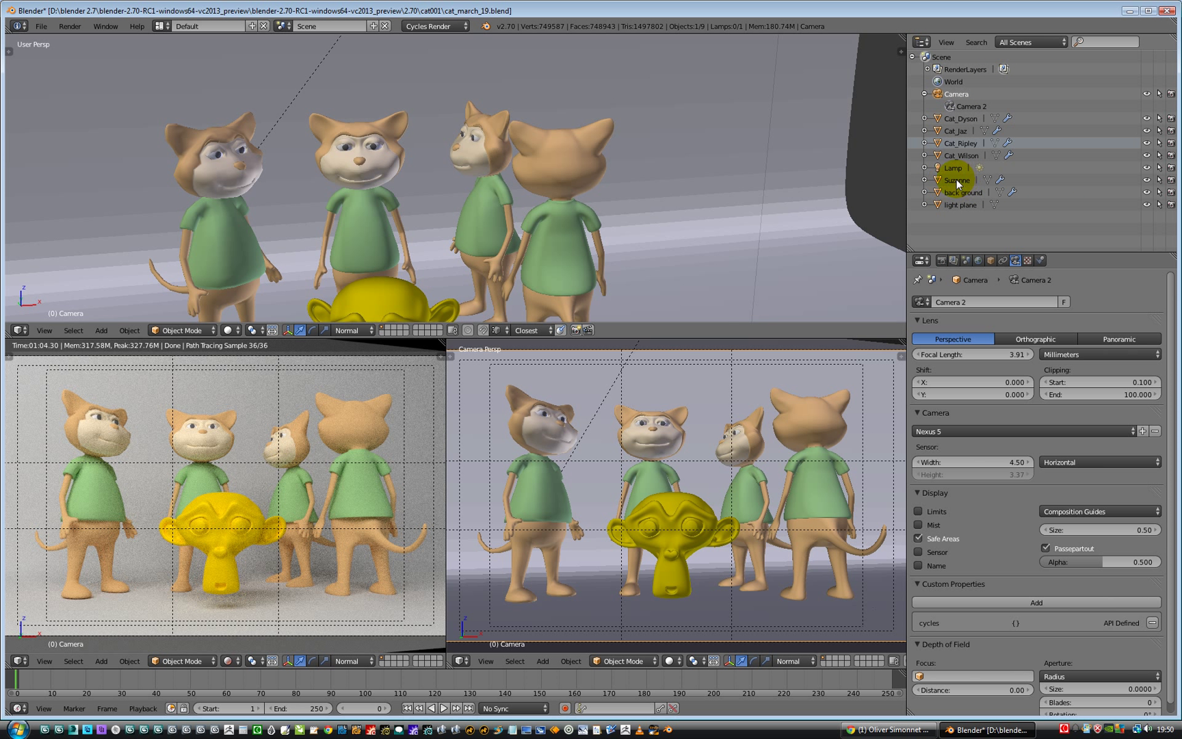
click(1147, 180)
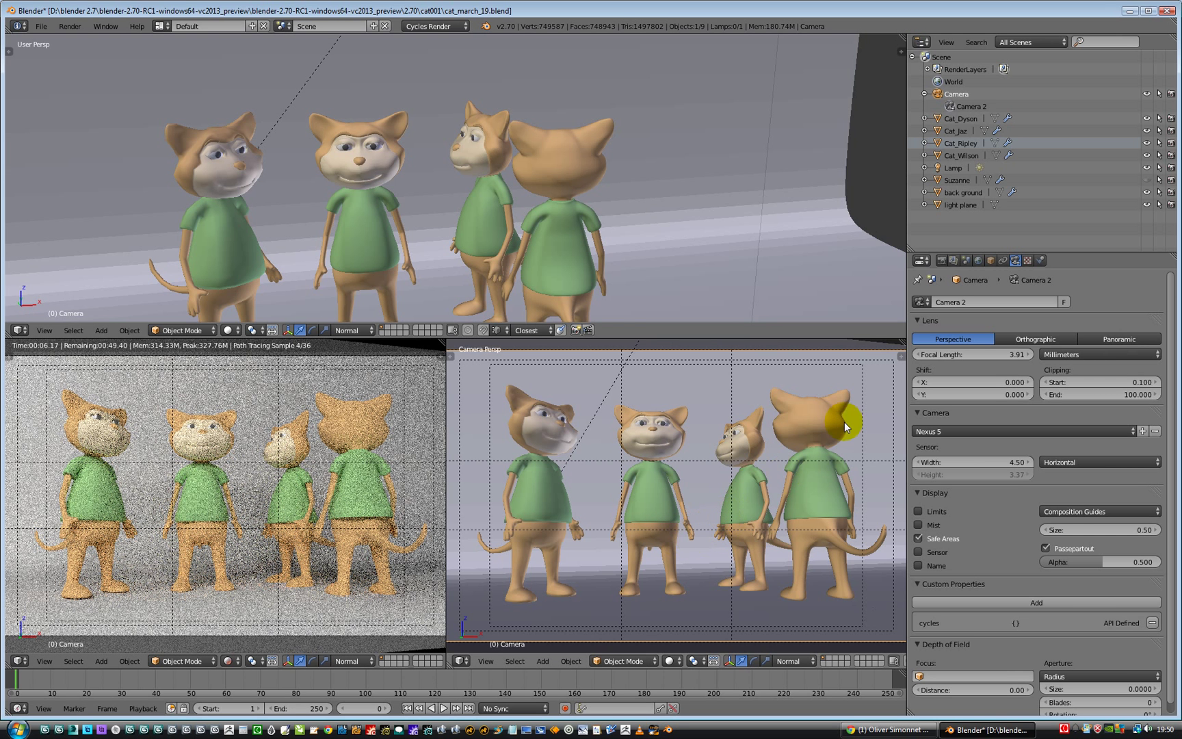
click(941, 260)
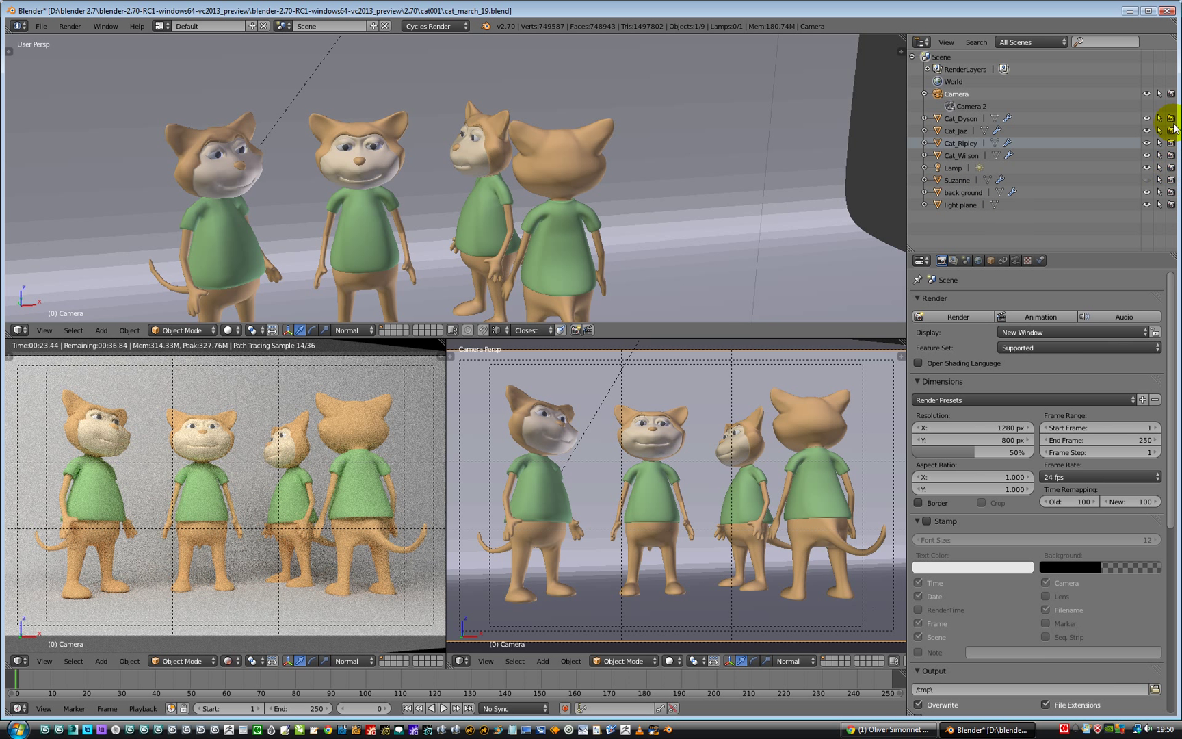
Toggle Suzanne's camera render icon and turn her Outliner eye icon back on
click(1172, 181)
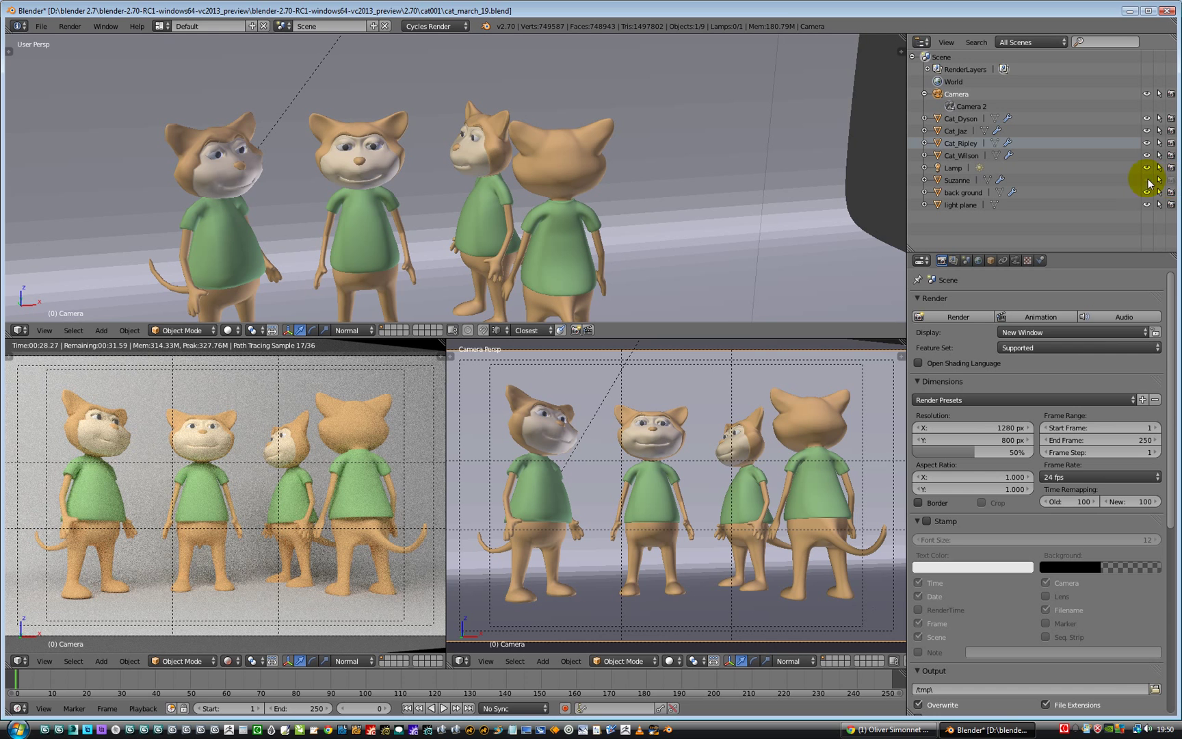
click(1147, 181)
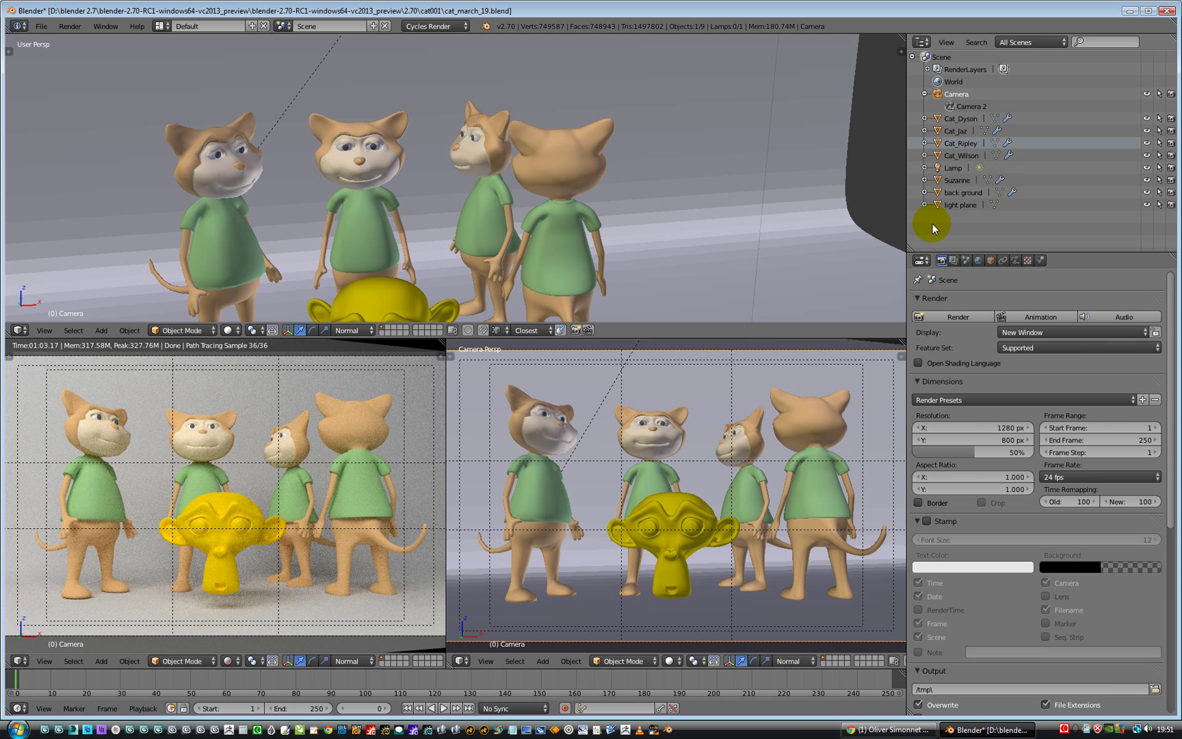
Expand Cat_Jaz and toggle its Subsurf modifier's render and viewport icons
click(924, 131)
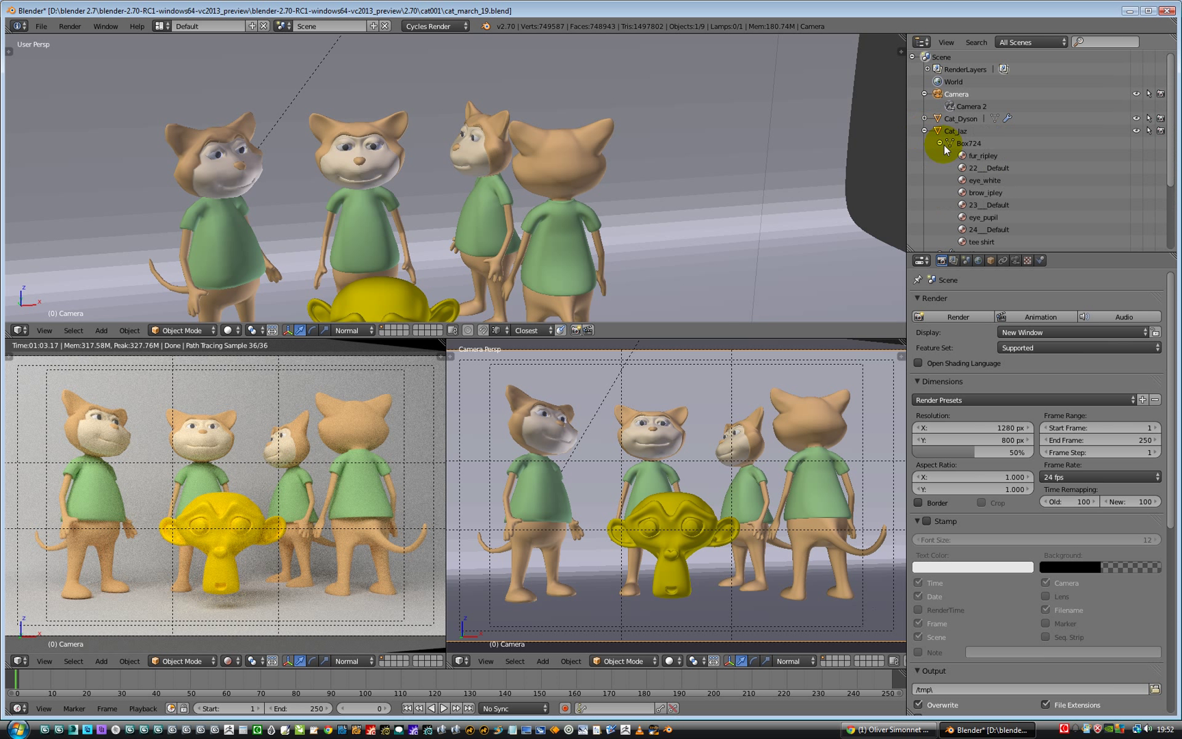
scroll(1008, 183, down, 3)
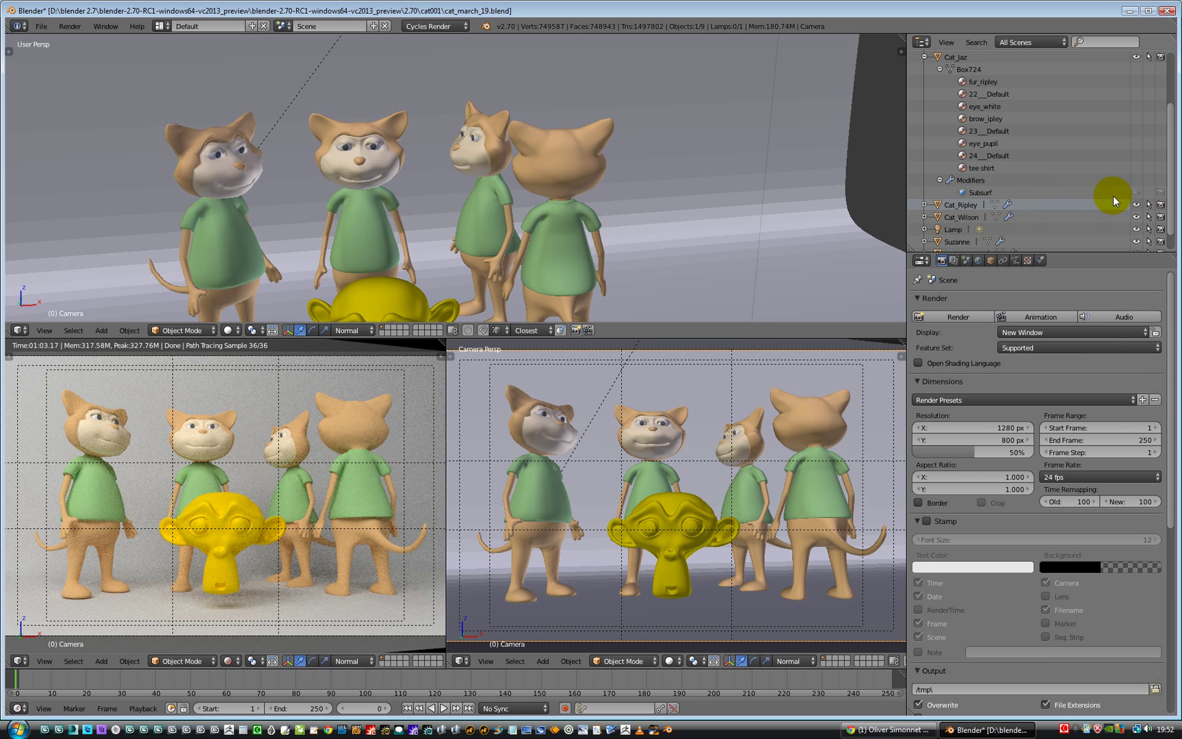
scroll(1039, 179, up, 1)
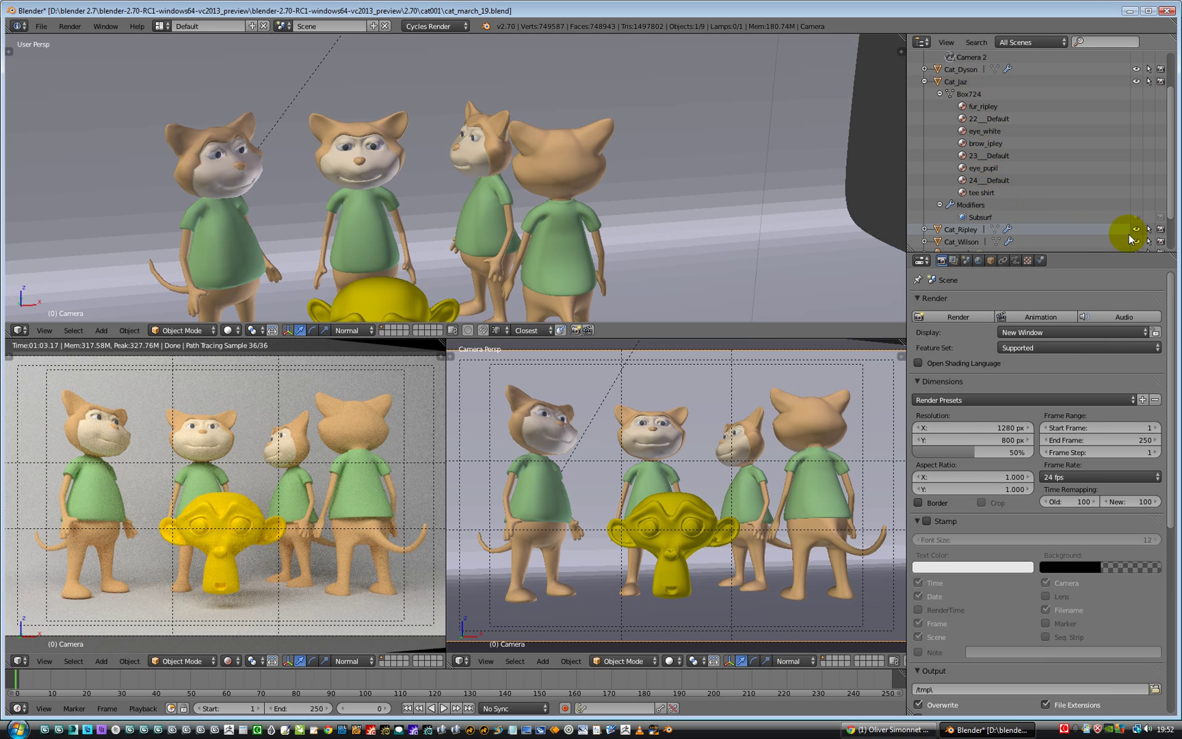
click(1160, 217)
click(1136, 216)
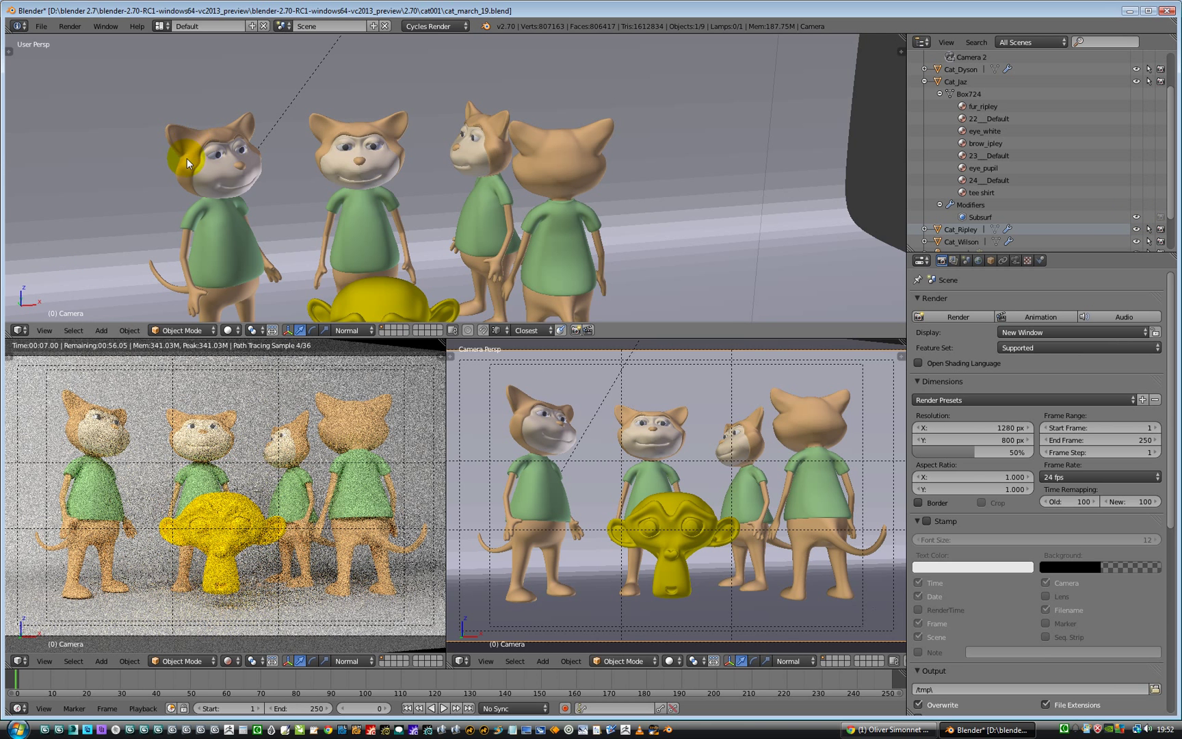
Toggle Cat_Jaz's Subsurf viewport display off and on, then collapse Box724 and Cat_Jaz
click(1161, 218)
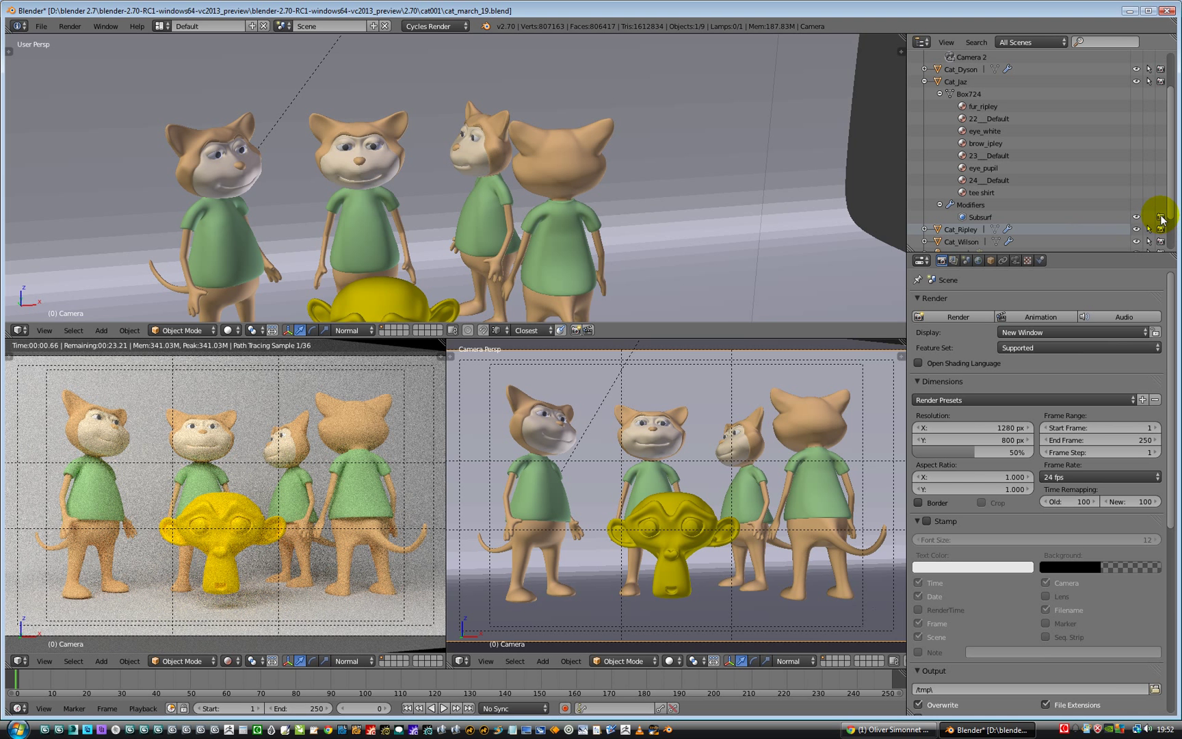
click(1137, 216)
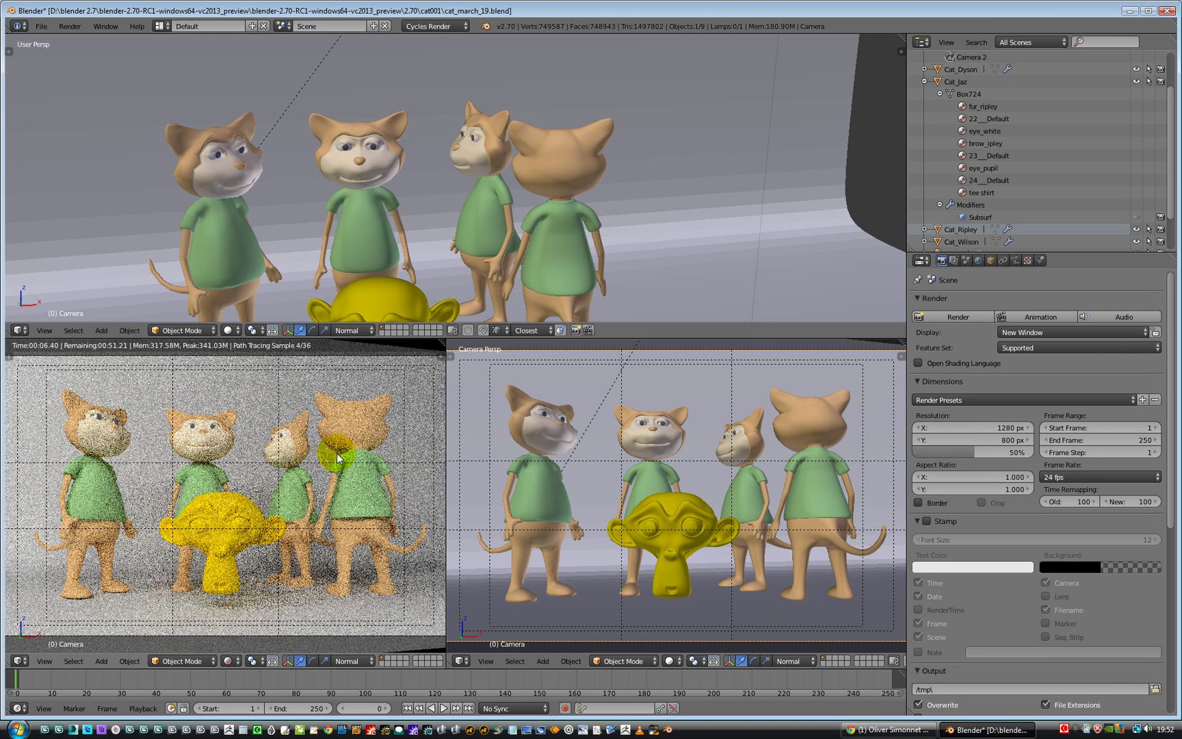
click(1136, 218)
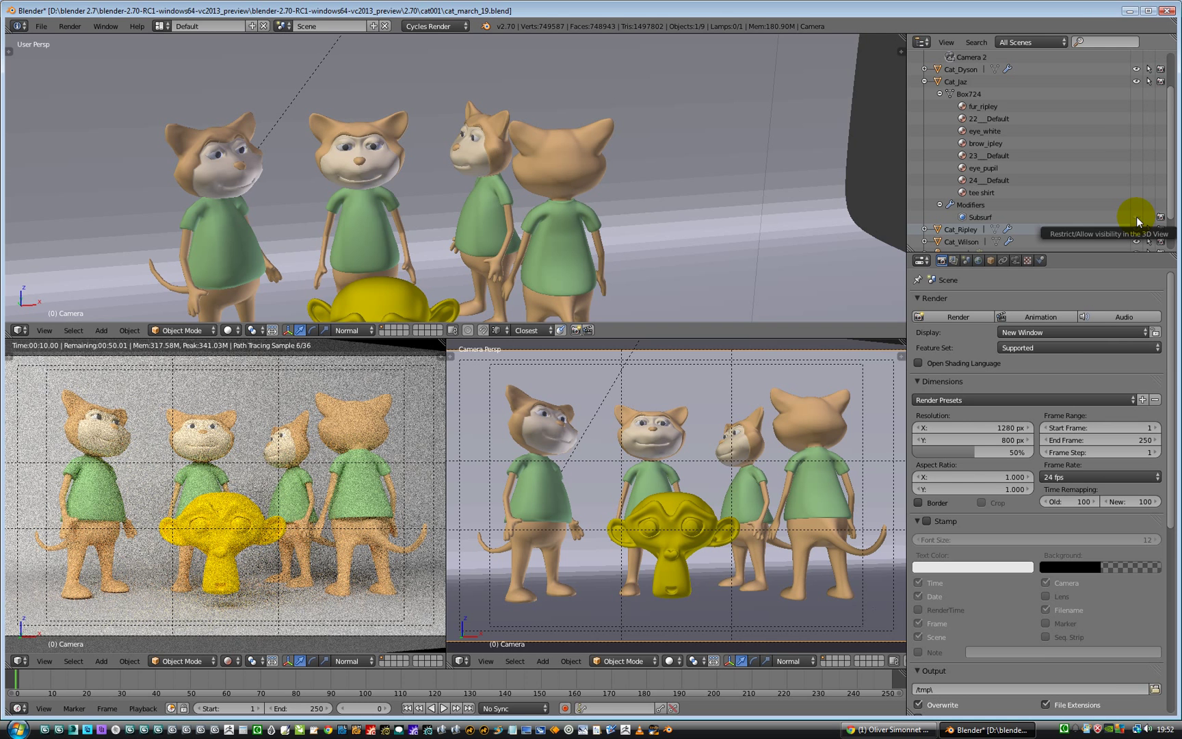
click(1137, 217)
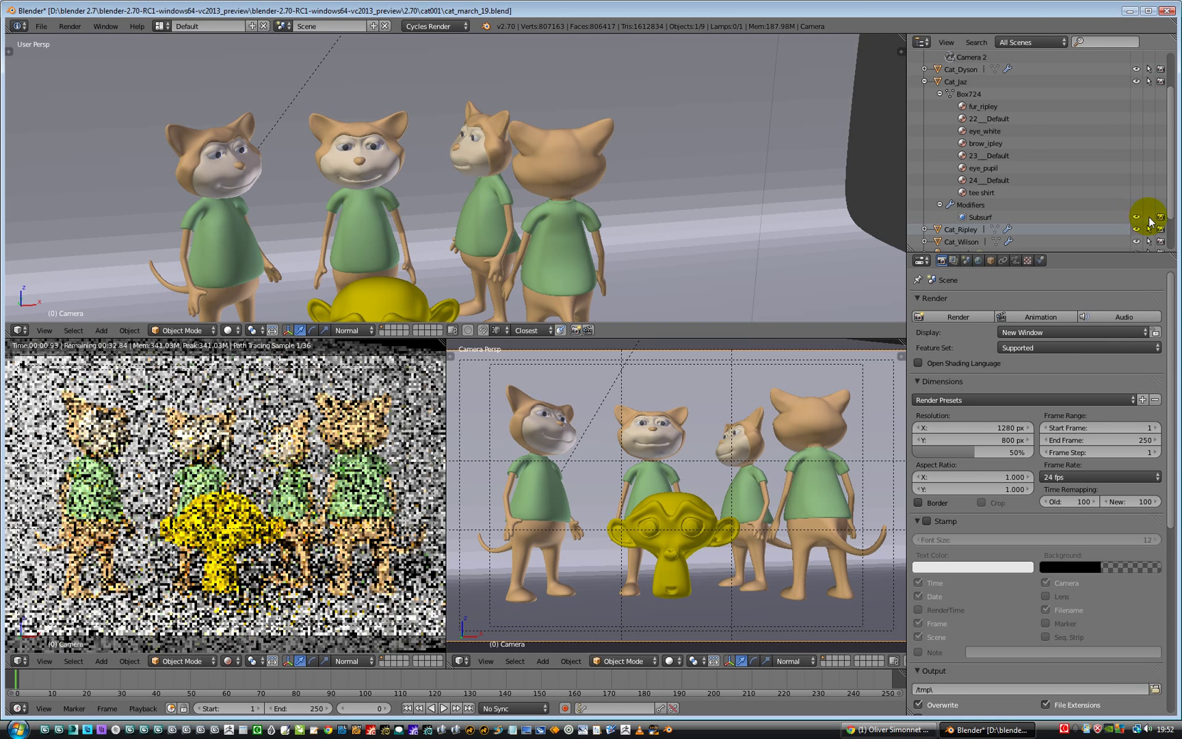
click(939, 93)
click(924, 130)
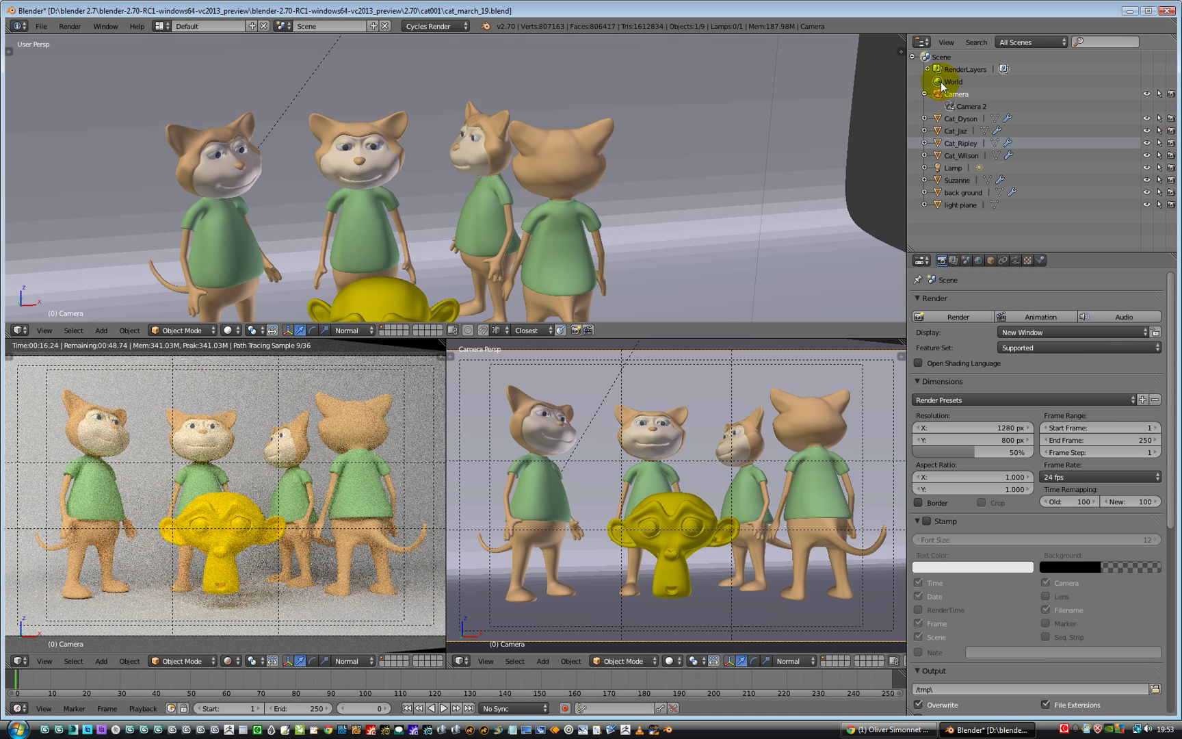
Open the World tab showing surface colour and ray visibility settings
click(977, 260)
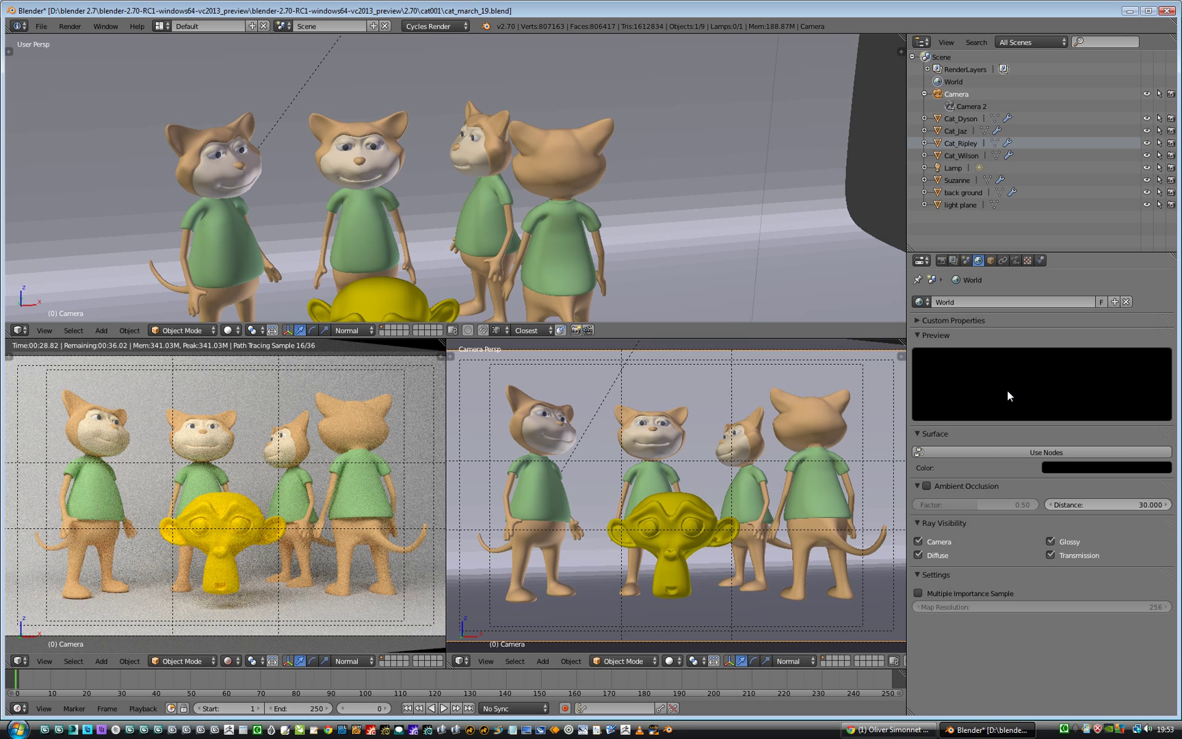
click(989, 215)
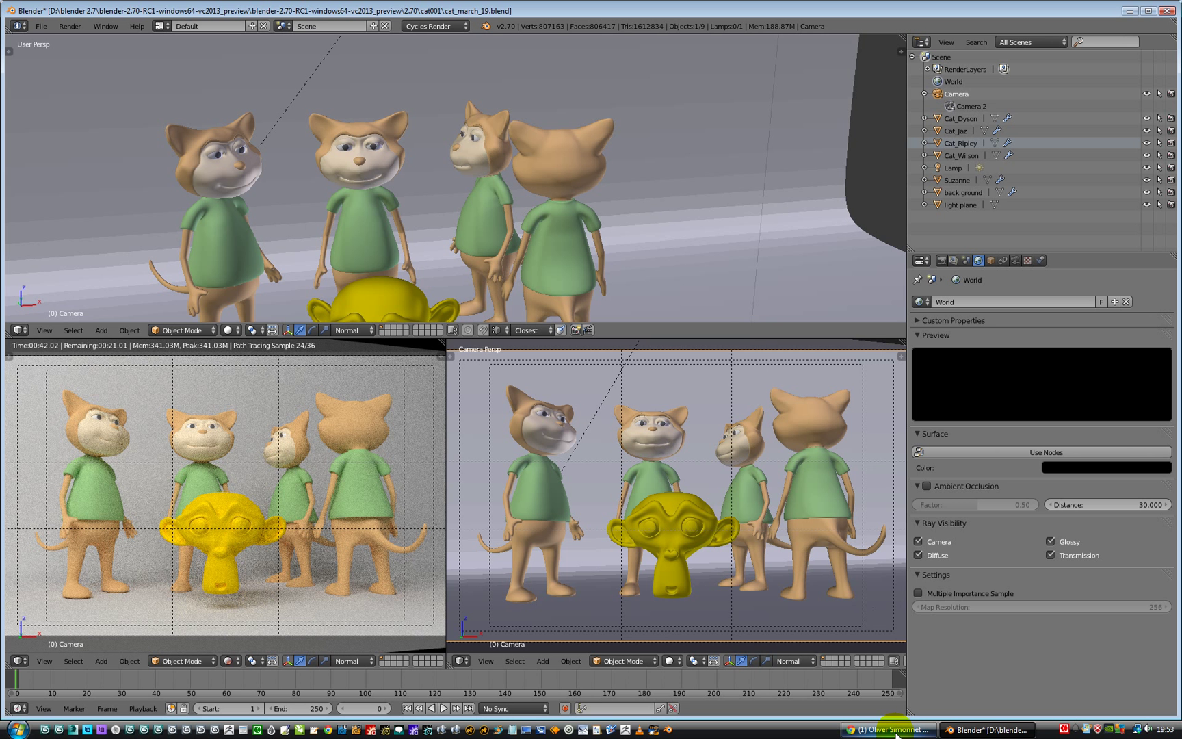
click(1065, 730)
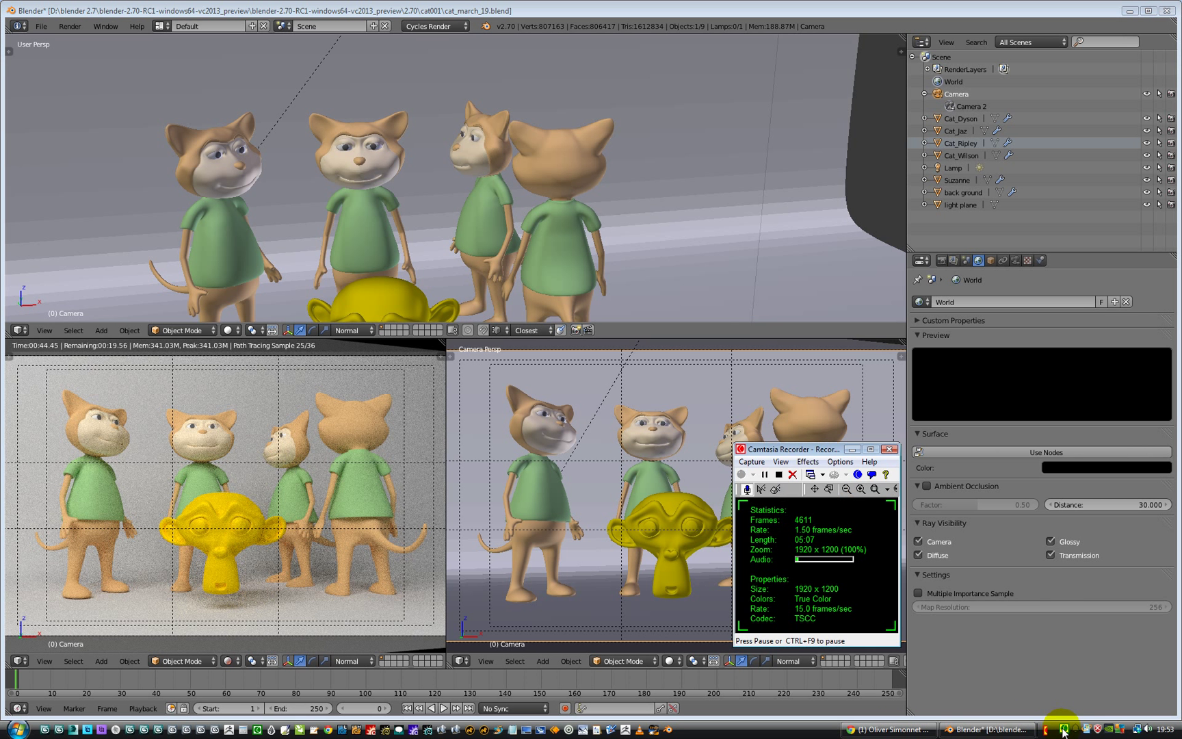